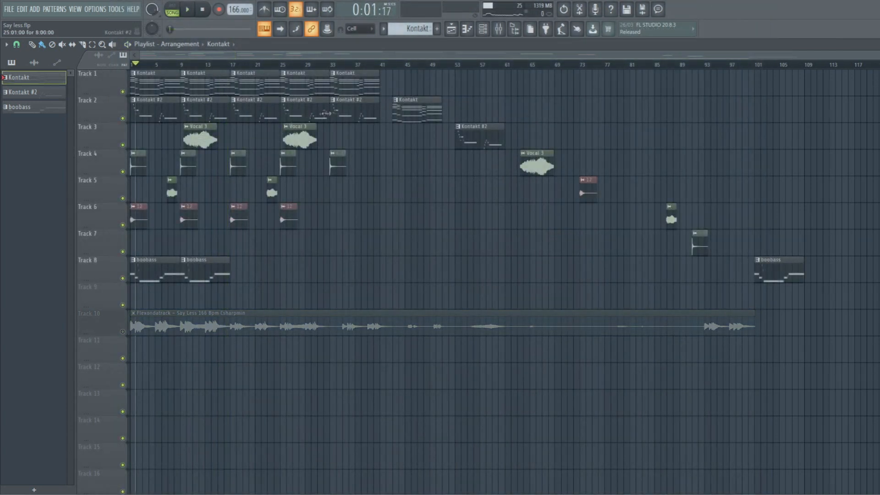
Open the Kontakt piano channel to view its Alicias Keys instrument.
{"action": "left_click", "coordinate": [480, 31]}
{"action": "left_click", "coordinate": [117, 165]}
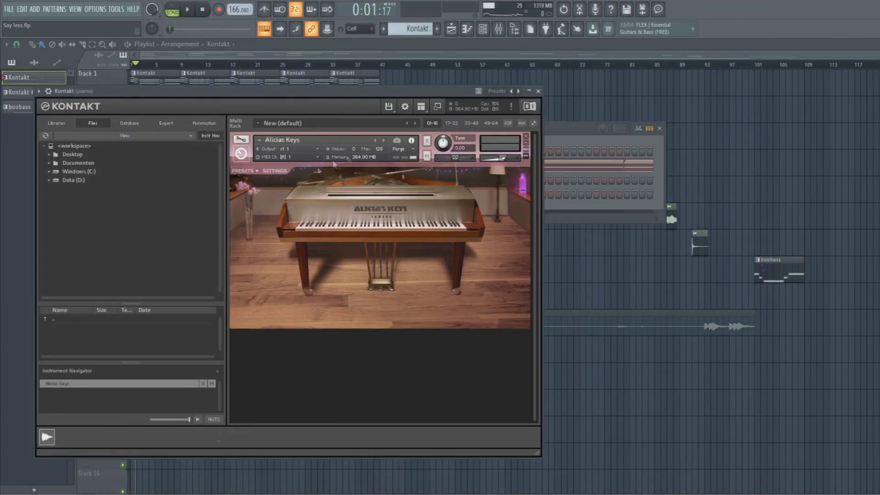
{"action": "left_click", "coordinate": [19, 176]}
Open the Kontakt chord pattern from Track 1 in the piano roll and play it in pattern mode.
{"action": "double_click", "coordinate": [150, 82]}
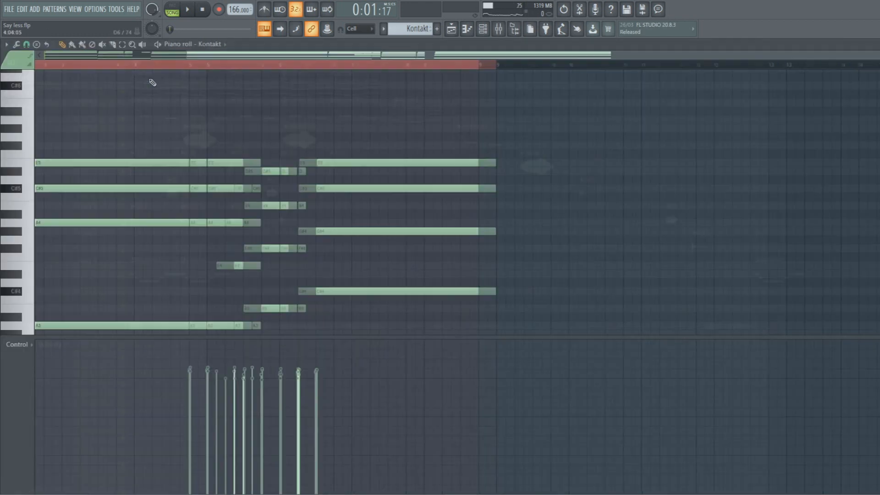
{"action": "scroll", "coordinate": [155, 106], "scroll_direction": "left", "scroll_amount": 3}
{"action": "left_click", "coordinate": [176, 11]}
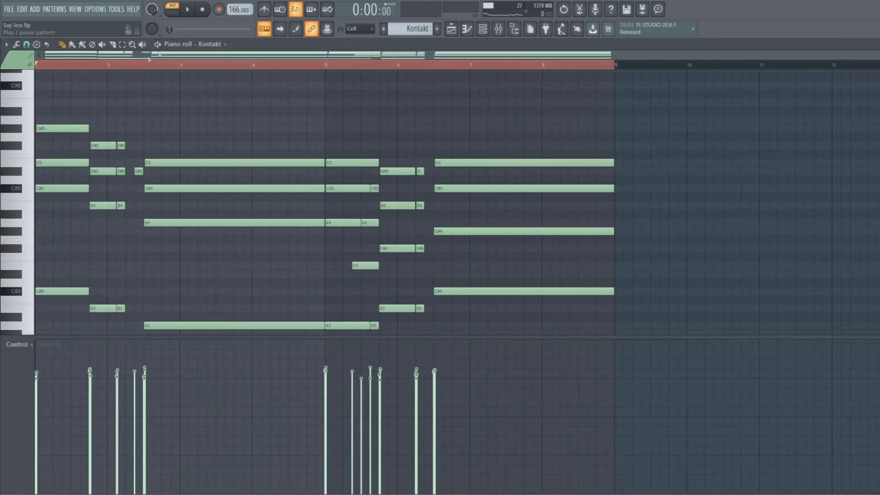
{"action": "left_click", "coordinate": [188, 11]}
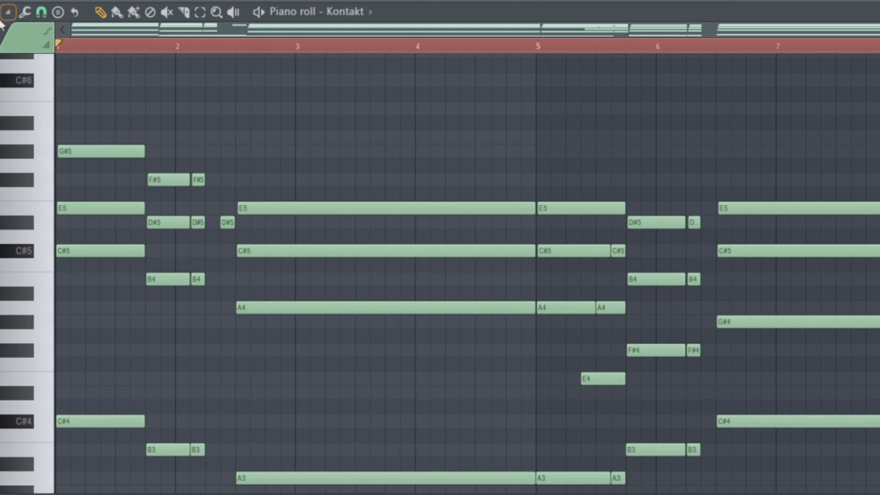
Set the piano roll's scale highlighting to Minor Natural (Aeolian) with C# as the root note.
{"action": "left_click", "coordinate": [10, 13]}
{"action": "mouse_move", "coordinate": [48, 93]}
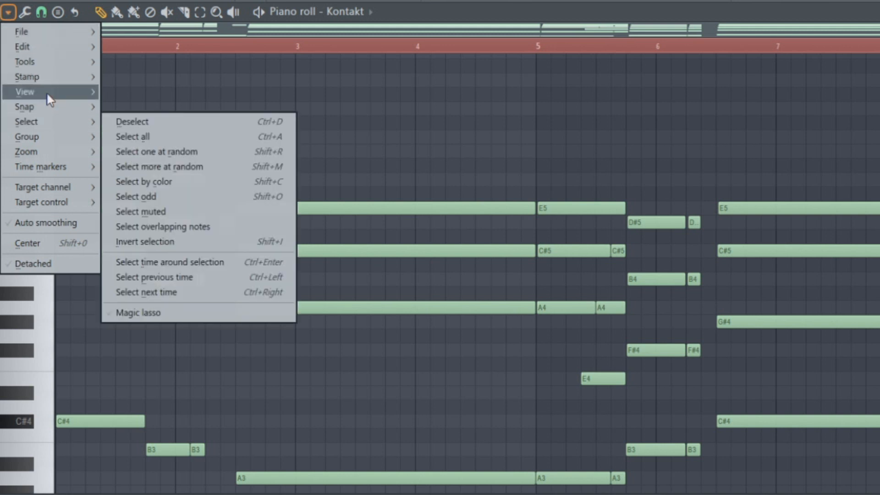
{"action": "mouse_move", "coordinate": [175, 306]}
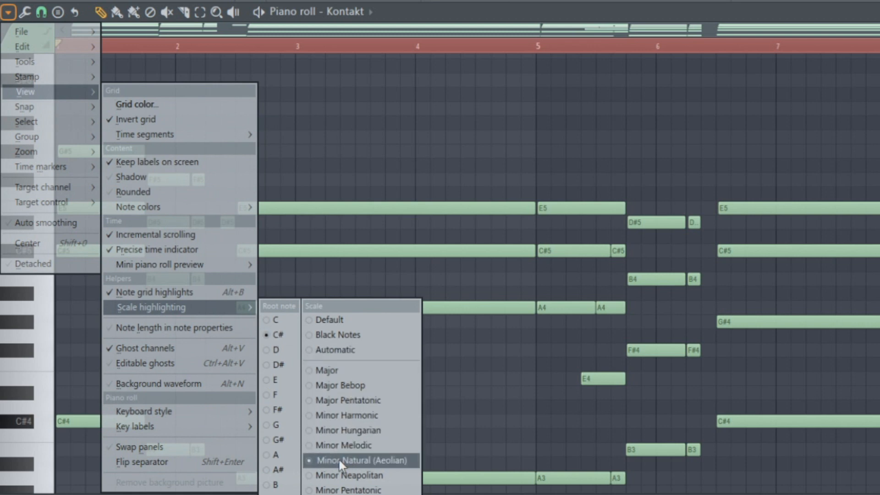
{"action": "left_click", "coordinate": [347, 465]}
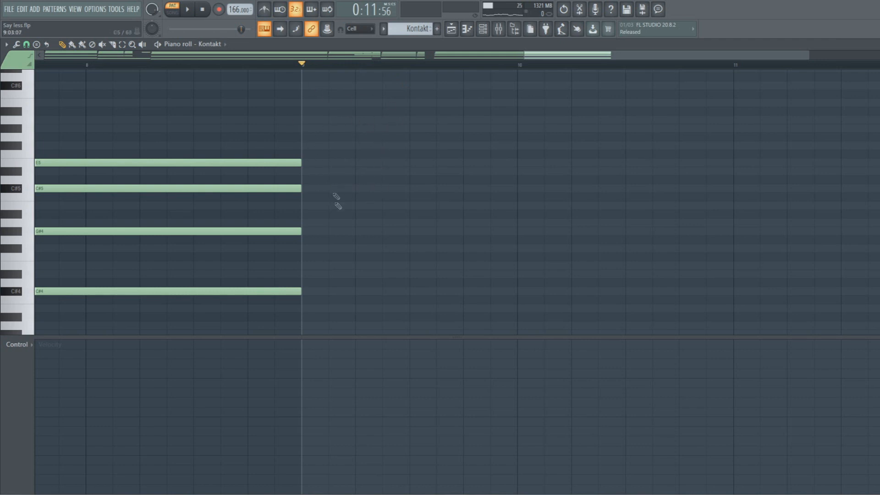
Draw one-bar chords C#5, E5, G#5 in bar 9 and B4, D#5, F#5 in bar 10, and audition them.
{"action": "left_click", "coordinate": [304, 188]}
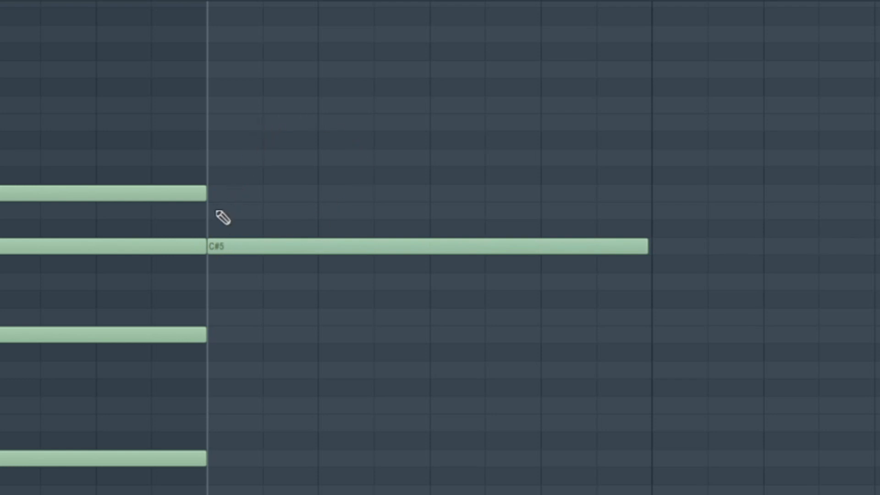
{"action": "left_click", "coordinate": [222, 196]}
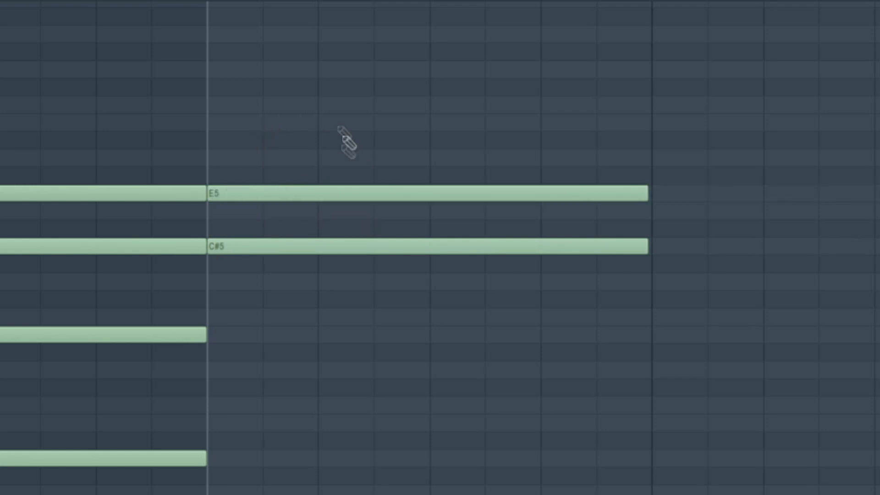
{"action": "left_click", "coordinate": [211, 121]}
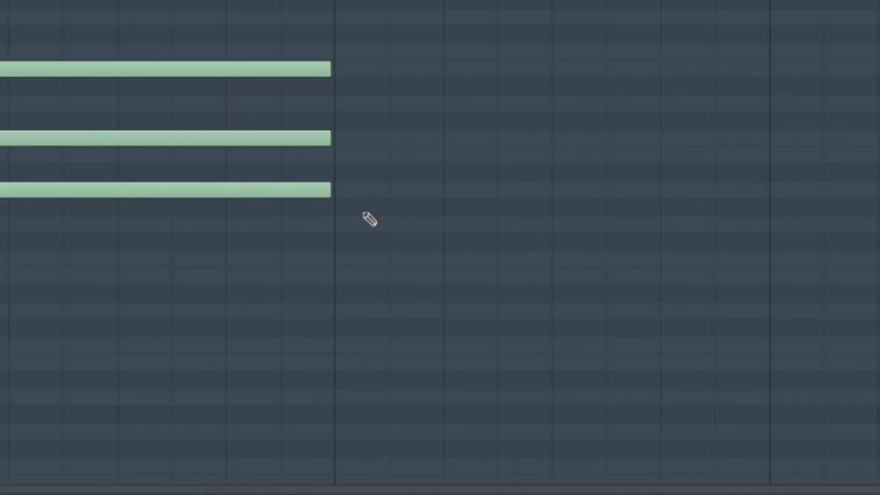
{"action": "left_click", "coordinate": [342, 224]}
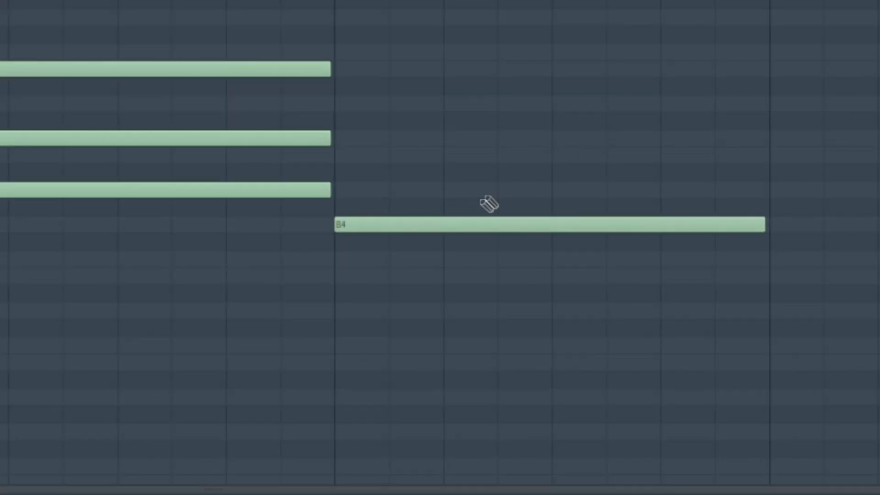
{"action": "left_click", "coordinate": [350, 156]}
{"action": "left_click", "coordinate": [340, 103]}
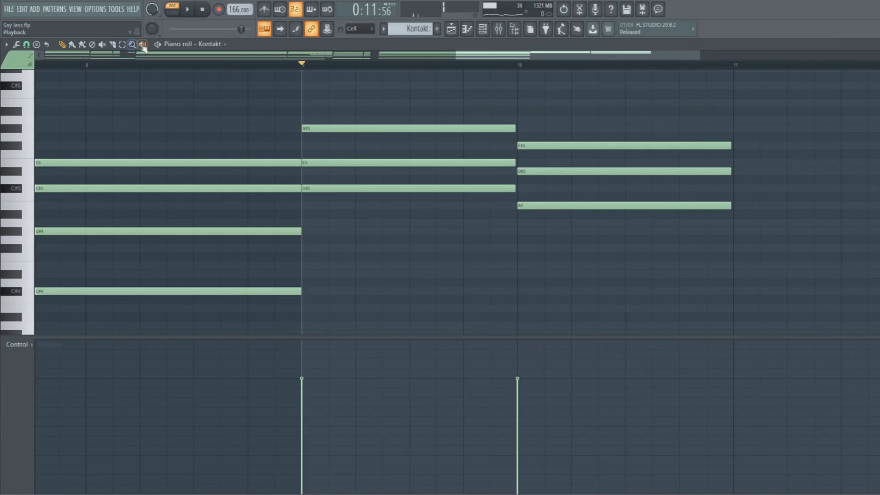
{"action": "left_click", "coordinate": [142, 44]}
{"action": "left_click_drag", "start_coordinate": [564, 151], "coordinate": [568, 153]}
Duplicate the bar 10 chord into bar 11 two semitones lower as A4, C#5 and E5, and place the playhead at bar 11.
{"action": "left_click_drag", "start_coordinate": [500, 58], "coordinate": [575, 61]}
{"action": "left_click_drag", "start_coordinate": [390, 267], "coordinate": [353, 118]}
{"action": "left_click_drag", "start_coordinate": [312, 143], "coordinate": [527, 164]}
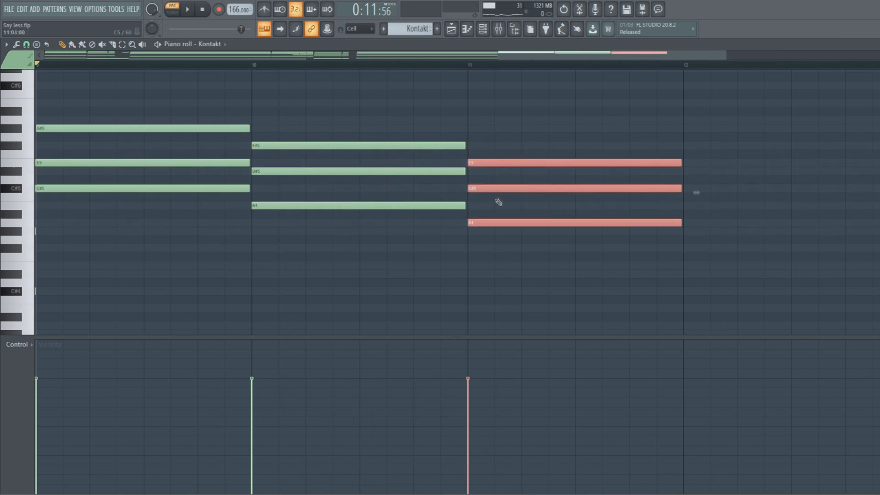
{"action": "left_click", "coordinate": [476, 65]}
{"action": "left_click_drag", "start_coordinate": [556, 167], "coordinate": [556, 168]}
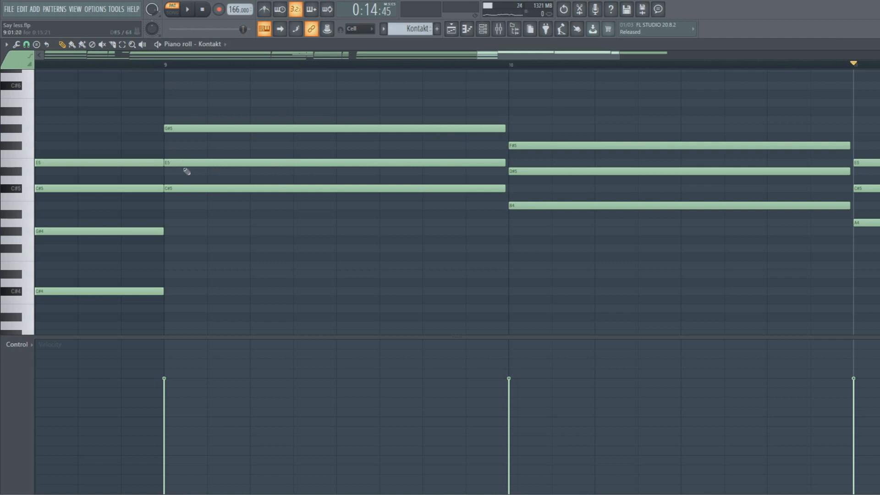
Raise the E5 note of the bar 9 chord one semitone to F5 and audition the chord.
{"action": "left_click_drag", "start_coordinate": [182, 164], "coordinate": [179, 155]}
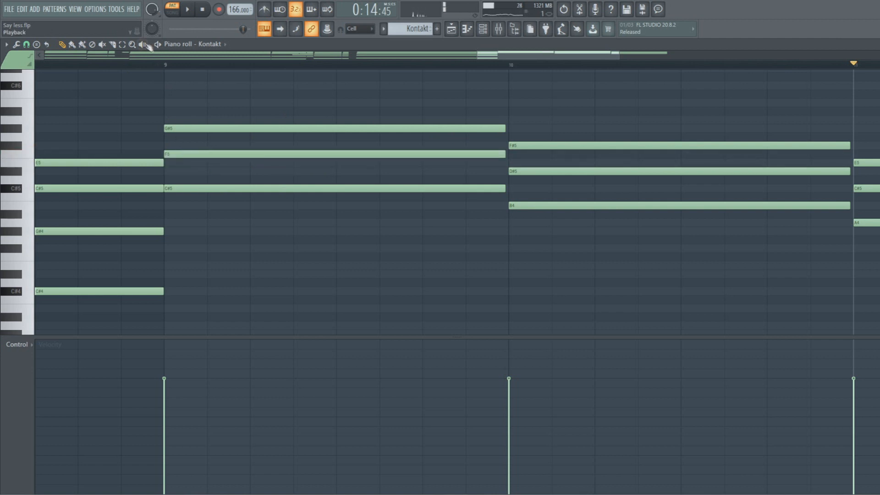
{"action": "key", "text": "y"}
{"action": "left_click_drag", "start_coordinate": [313, 141], "coordinate": [316, 141]}
{"action": "left_click", "coordinate": [317, 141]}
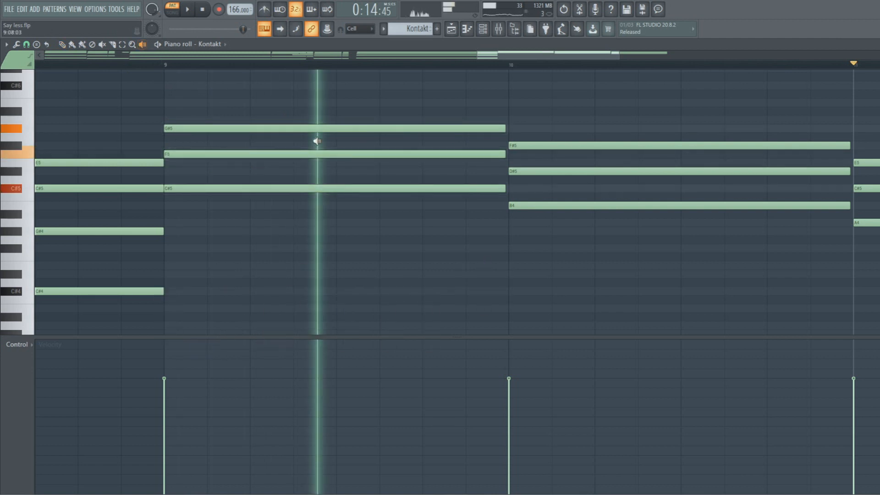
Return the middle note of the bar 9 chord to E5 and audition the chord.
{"action": "left_click_drag", "start_coordinate": [210, 154], "coordinate": [209, 162]}
{"action": "left_click", "coordinate": [142, 45]}
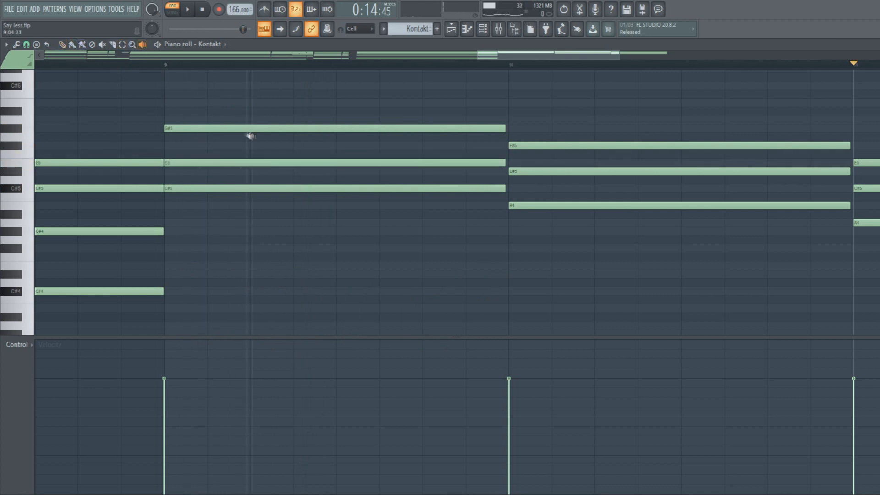
{"action": "left_click", "coordinate": [265, 142]}
Review the chord and bass notes of the eight-bar Kontakt progression, and play it from bar 1 with the melody above it.
{"action": "scroll", "coordinate": [115, 131], "scroll_direction": "down", "scroll_amount": 1}
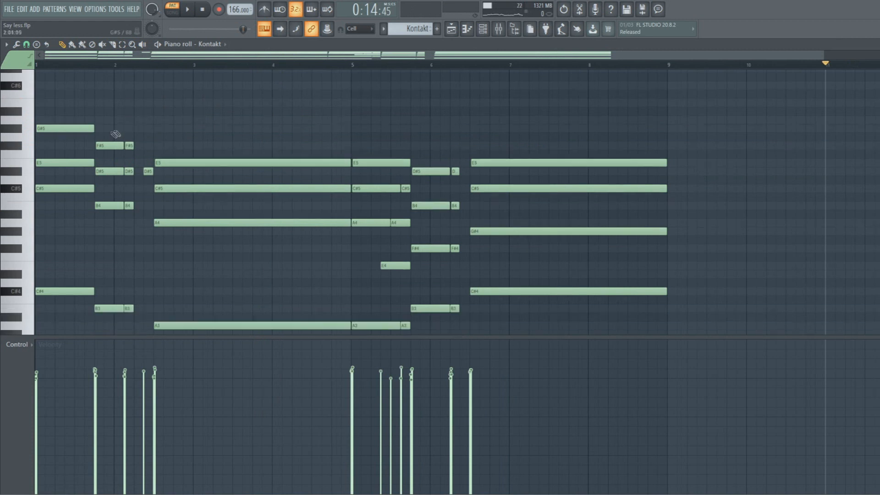
{"action": "scroll", "coordinate": [67, 229], "scroll_direction": "down", "scroll_amount": 1}
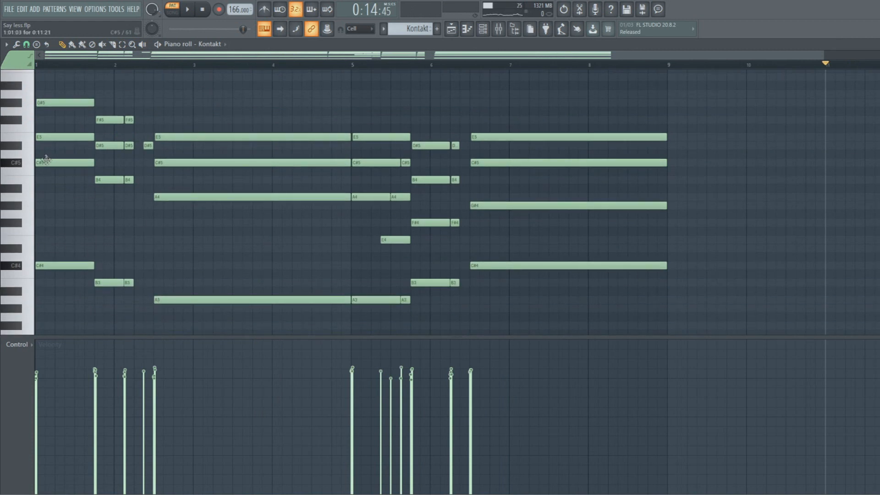
{"action": "scroll", "coordinate": [136, 136], "scroll_direction": "down", "scroll_amount": 1}
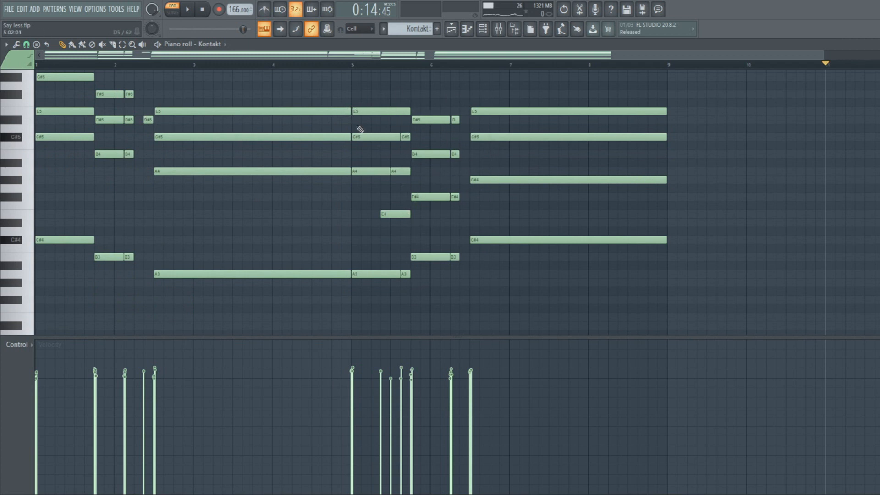
{"action": "scroll", "coordinate": [227, 164], "scroll_direction": "up", "scroll_amount": 1}
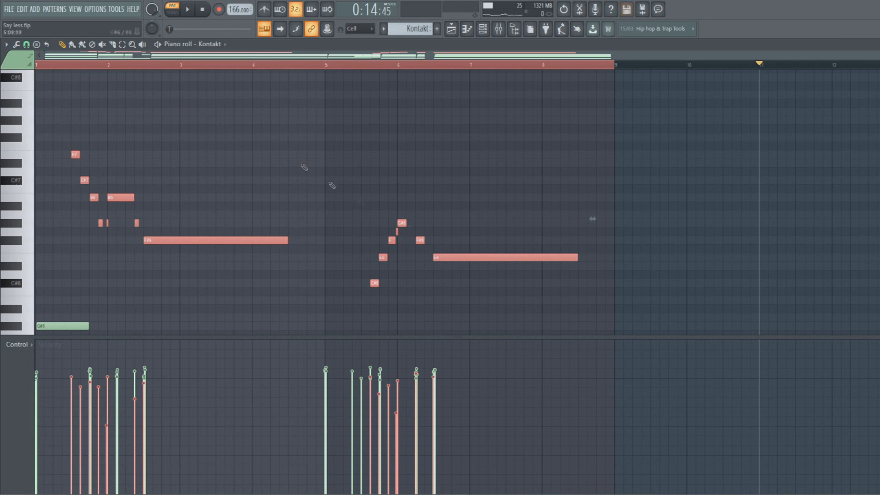
{"action": "left_click", "coordinate": [42, 65]}
{"action": "key", "text": "space"}
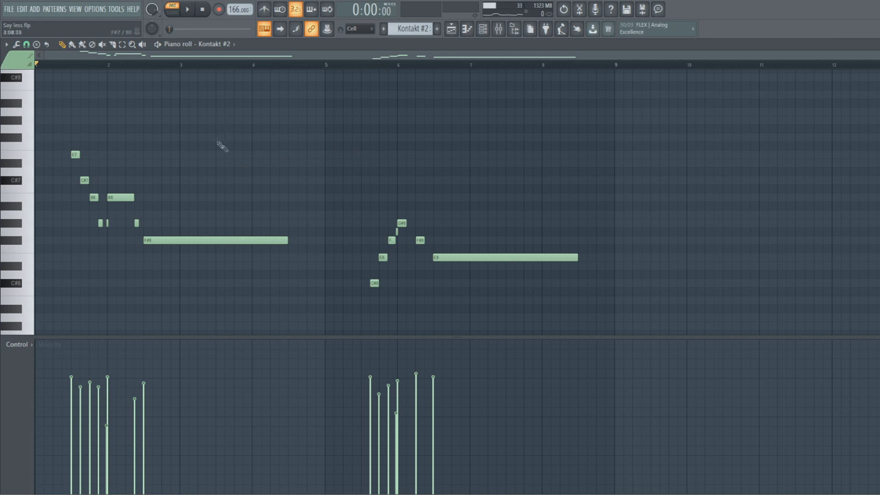
Select the three short G#6 notes around bar 2 of the Kontakt #2 melody.
{"action": "scroll", "coordinate": [109, 224], "scroll_direction": "up", "scroll_amount": 5}
{"action": "left_click_drag", "start_coordinate": [167, 243], "coordinate": [118, 213]}
{"action": "left_click_drag", "start_coordinate": [226, 235], "coordinate": [202, 216]}
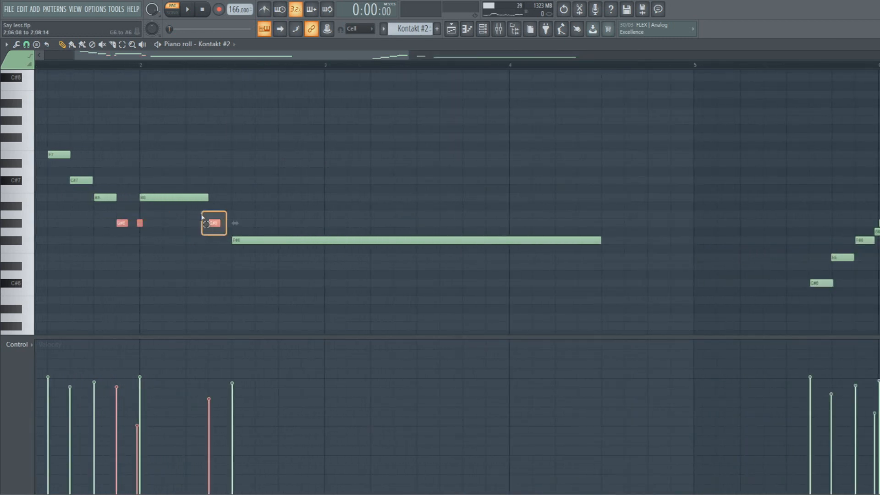
{"action": "scroll", "coordinate": [205, 216], "scroll_direction": "down", "scroll_amount": 3}
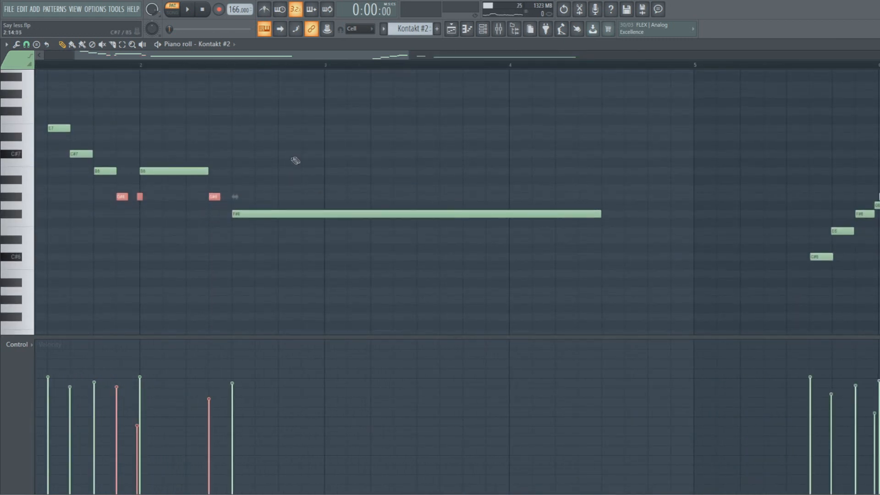
Select the short G6 passing note just before bar 6 in the Kontakt #2 melody and examine its velocity.
{"action": "scroll", "coordinate": [399, 200], "scroll_direction": "down", "scroll_amount": 4}
{"action": "scroll", "coordinate": [530, 217], "scroll_direction": "up", "scroll_amount": 4}
{"action": "left_click_drag", "start_coordinate": [510, 209], "coordinate": [491, 203]}
{"action": "scroll", "coordinate": [458, 203], "scroll_direction": "down", "scroll_amount": 5}
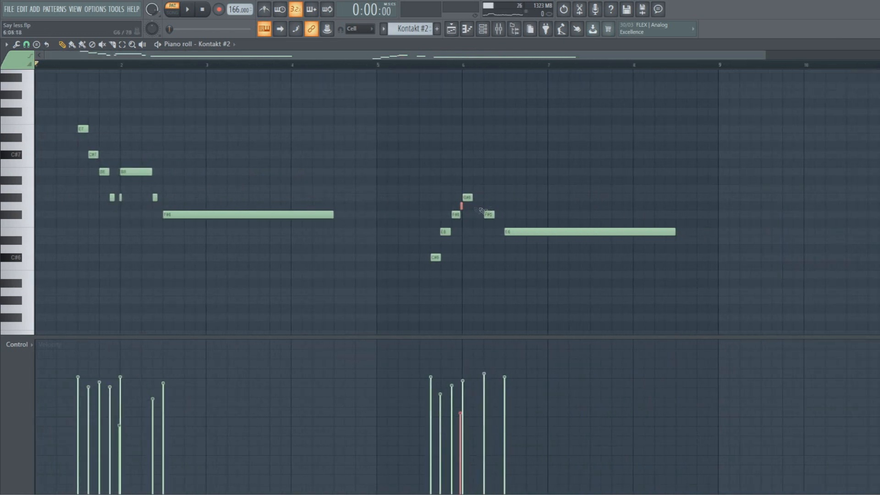
{"action": "scroll", "coordinate": [484, 211], "scroll_direction": "up", "scroll_amount": 3}
{"action": "scroll", "coordinate": [487, 212], "scroll_direction": "up", "scroll_amount": 3}
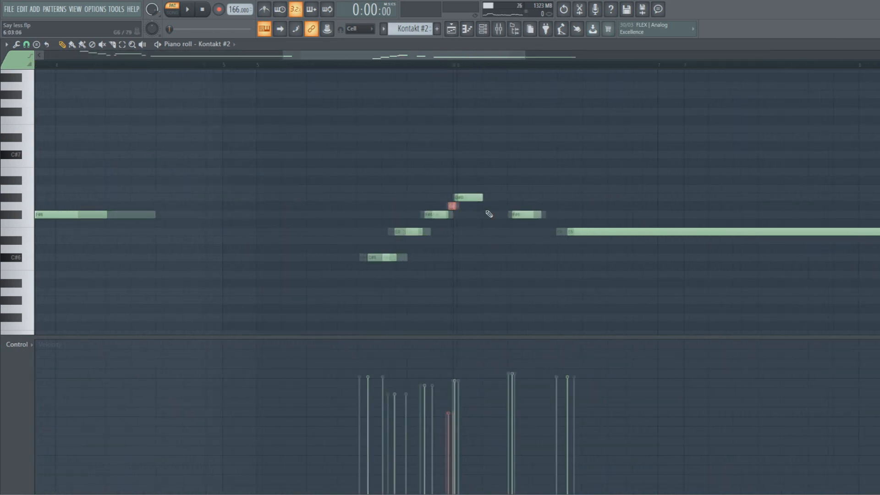
{"action": "scroll", "coordinate": [489, 214], "scroll_direction": "up", "scroll_amount": 3}
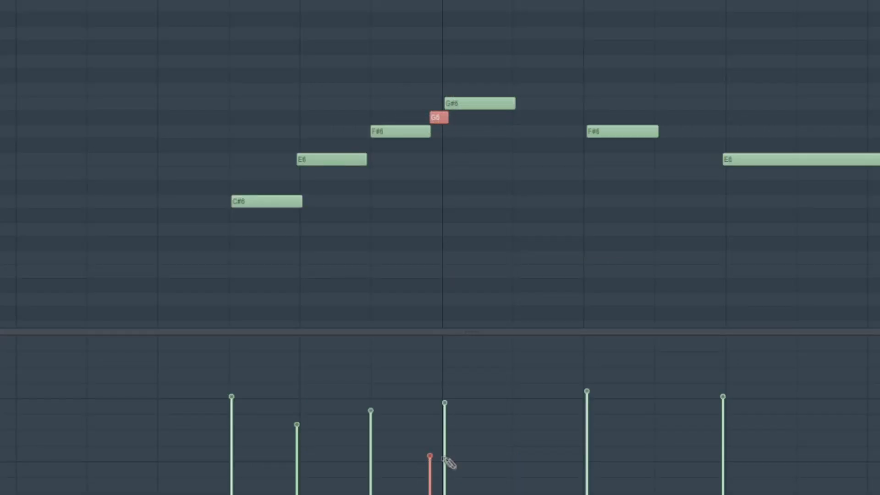
{"action": "left_click", "coordinate": [487, 168], "text": "ctrl"}
{"action": "scroll", "coordinate": [459, 159], "scroll_direction": "down", "scroll_amount": 3}
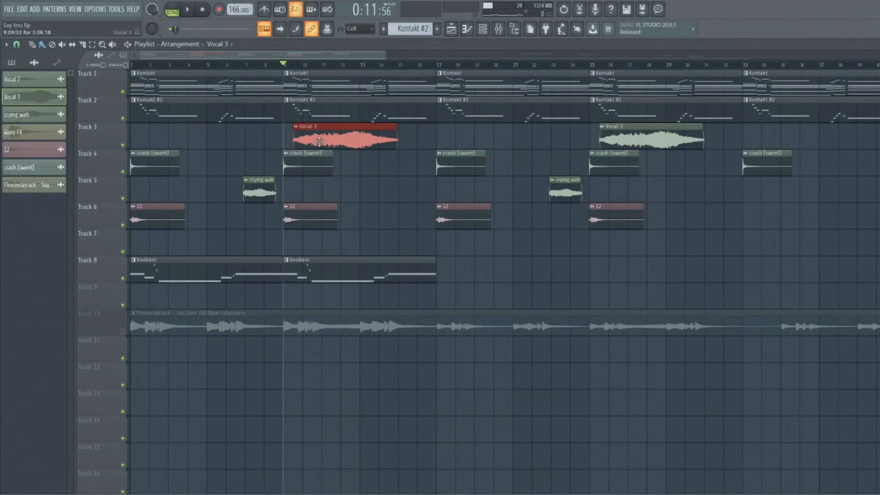
Open the sample settings of the first Vocal 3 clip on Track 3.
{"action": "double_click", "coordinate": [319, 140]}
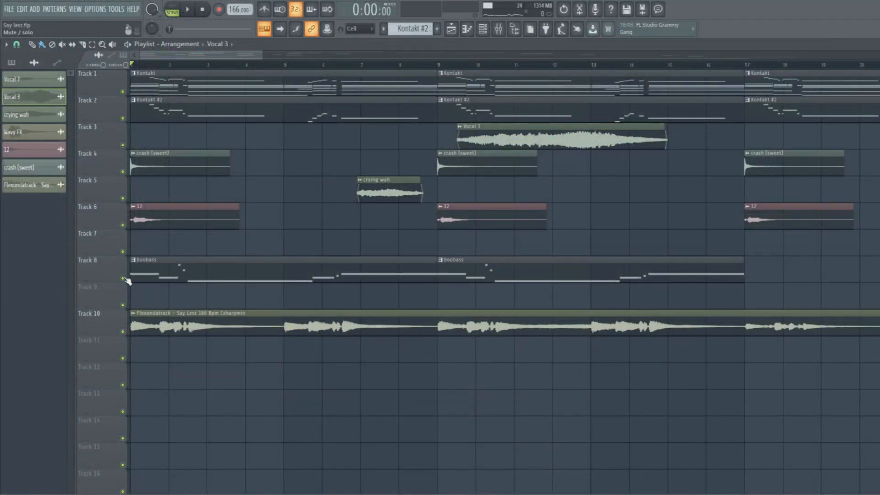
Solo Track 8 and open the boobass pattern in the piano roll to play back the bass line.
{"action": "right_click", "coordinate": [123, 278]}
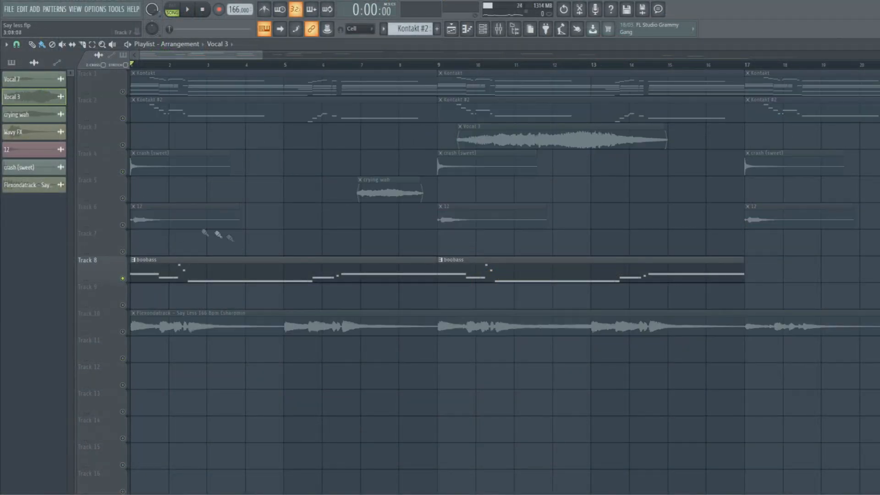
{"action": "left_click", "coordinate": [483, 28]}
{"action": "left_click", "coordinate": [108, 195]}
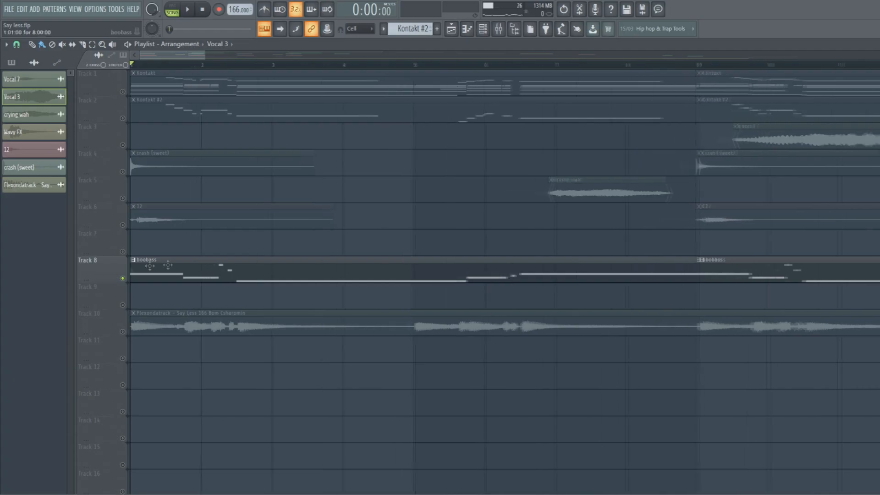
{"action": "double_click", "coordinate": [149, 266]}
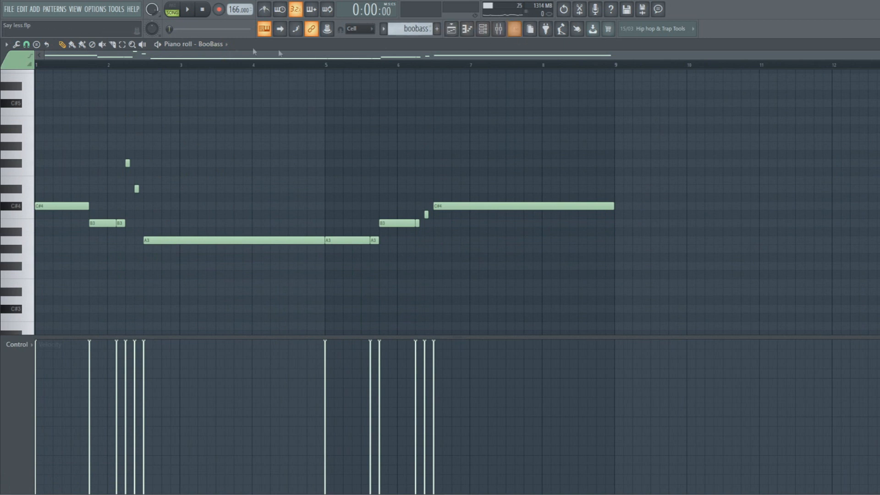
{"action": "key", "text": "space"}
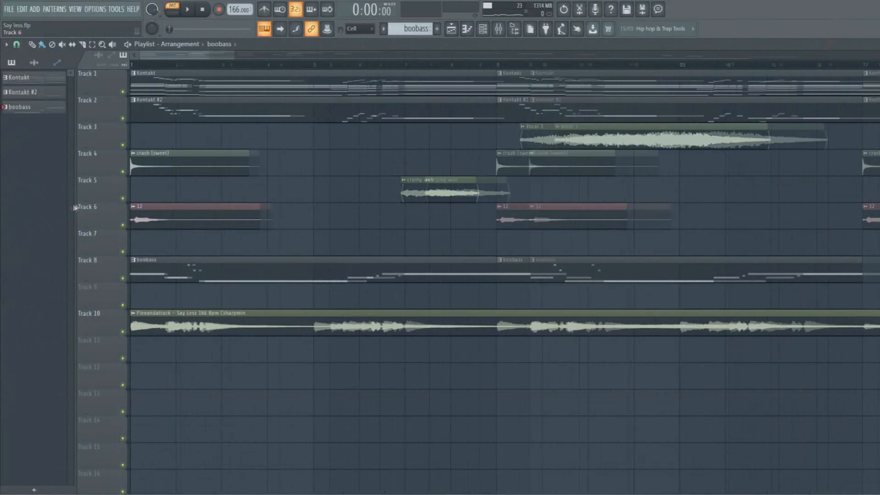
Inspect the sample settings of the crash (sweet) clip on Track 4 and the 12 clip on Track 6.
{"action": "scroll", "coordinate": [156, 164], "scroll_direction": "up", "scroll_amount": 2}
{"action": "left_click", "coordinate": [155, 165]}
{"action": "double_click", "coordinate": [156, 164]}
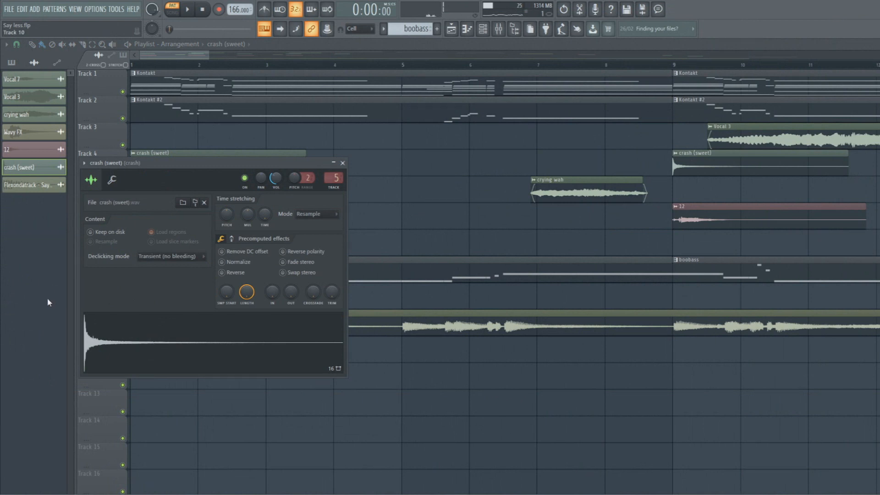
{"action": "key", "text": "Escape"}
{"action": "double_click", "coordinate": [159, 220]}
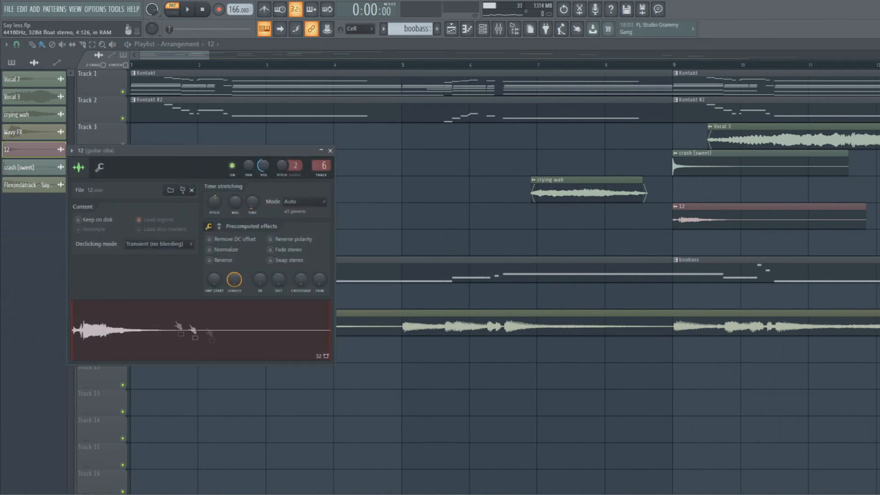
Preview the 12 sample and close its settings, and open the crying wah clip on Track 5 to inspect and preview its sample.
{"action": "left_click", "coordinate": [160, 338]}
{"action": "key", "text": "Escape"}
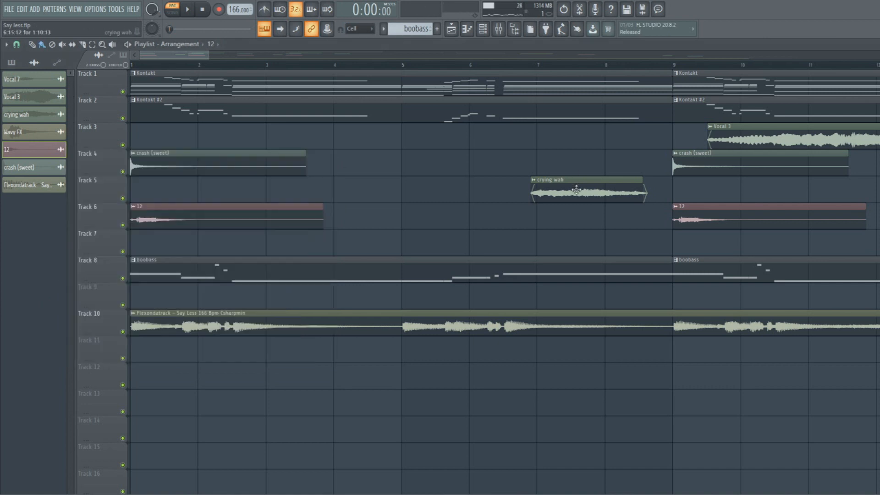
{"action": "double_click", "coordinate": [576, 191]}
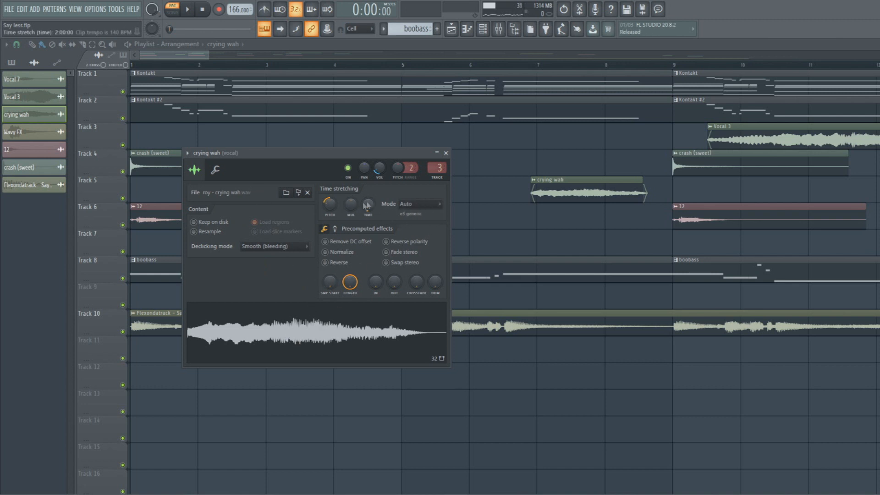
{"action": "left_click", "coordinate": [316, 333]}
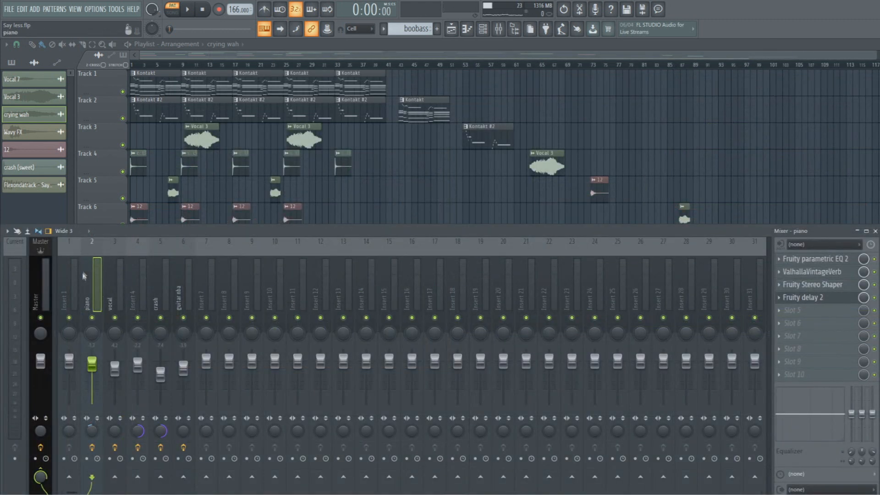
Inspect the piano mixer track's effects: Fruity parametric EQ 2, ValhallaVintageVerb, Fruity Stereo Shaper and Fruity delay 2.
{"action": "left_click", "coordinate": [830, 258]}
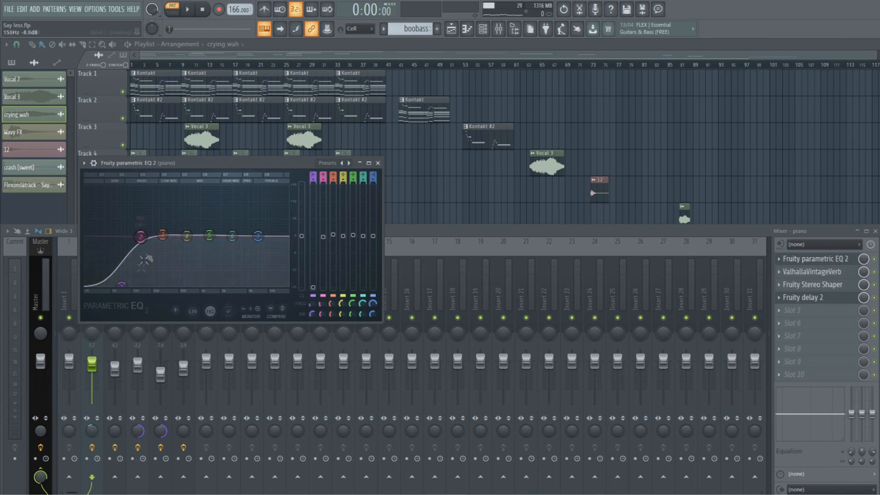
{"action": "left_click", "coordinate": [828, 272]}
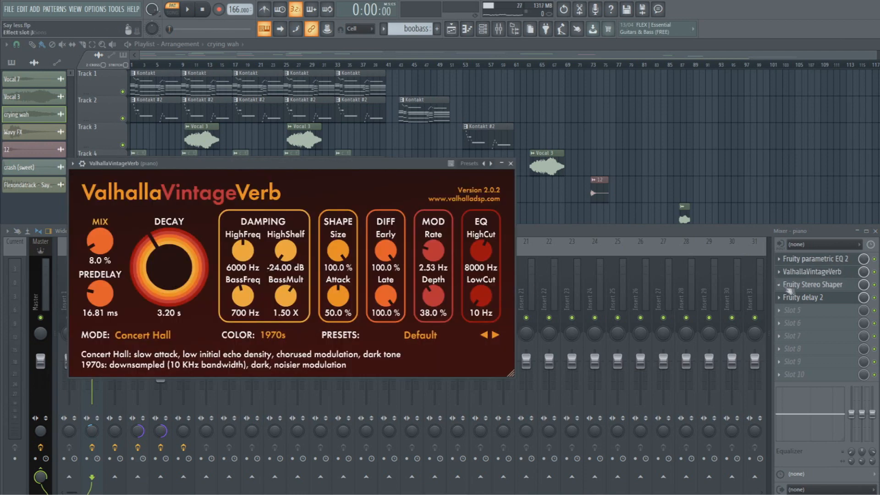
{"action": "left_click", "coordinate": [800, 284]}
{"action": "left_click", "coordinate": [803, 297]}
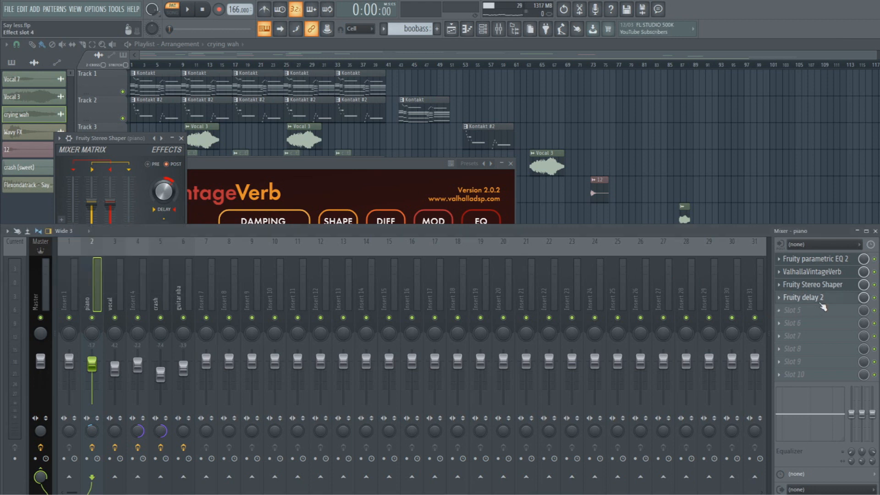
Inspect the vocal mixer track's effects: Fruity parametric EQ 2, ValhallaVintageVerb, Fruity Love Philter, Fruity Stereo Shaper and Fruity delay 2.
{"action": "left_click", "coordinate": [113, 275]}
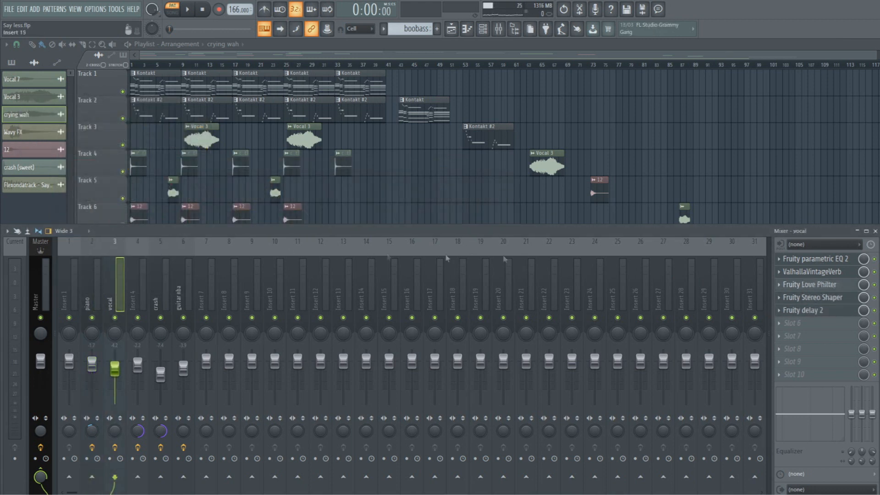
{"action": "left_click", "coordinate": [816, 260]}
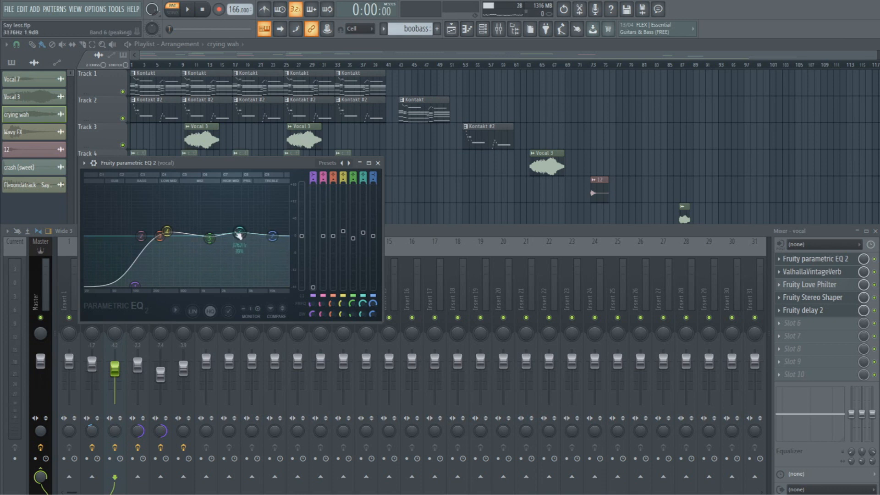
{"action": "left_click", "coordinate": [811, 272]}
{"action": "left_click", "coordinate": [809, 284]}
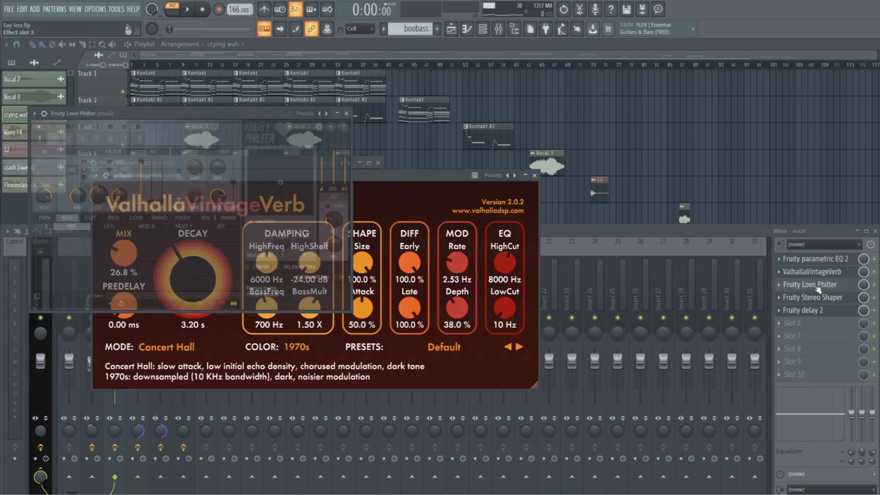
{"action": "left_click", "coordinate": [792, 297]}
{"action": "left_click", "coordinate": [803, 310]}
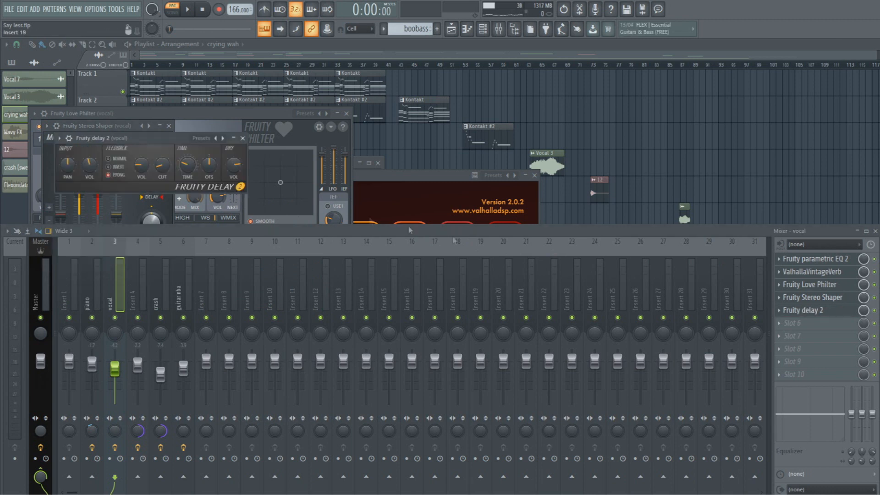
Inspect the crash mixer track's effects: Fruity parametric EQ 2, ValhallaVintageVerb and Fruity delay 2.
{"action": "left_click", "coordinate": [161, 270]}
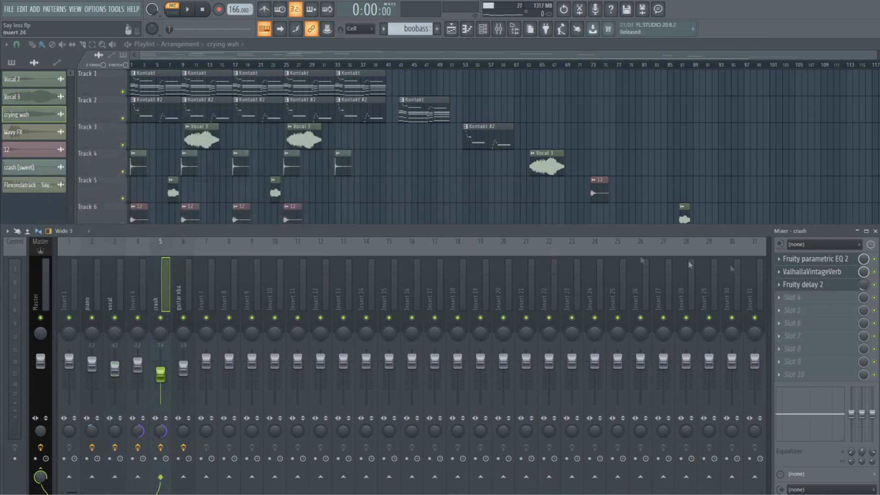
{"action": "left_click", "coordinate": [820, 260]}
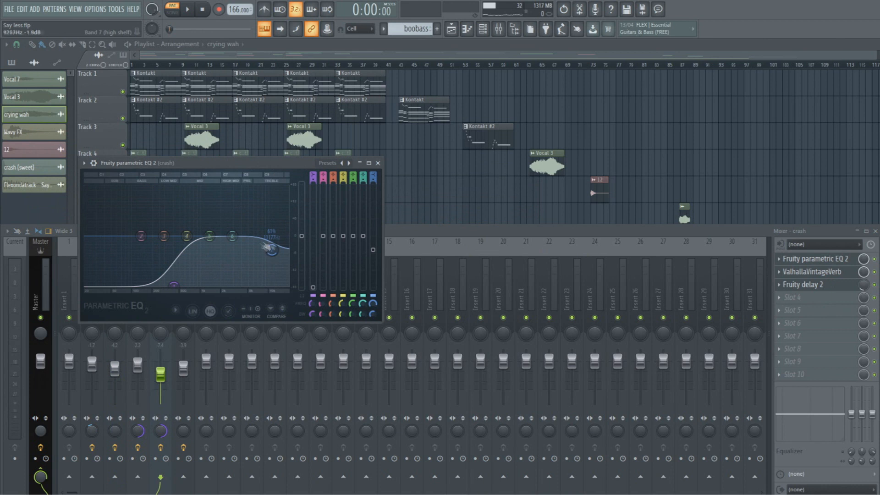
{"action": "left_click", "coordinate": [799, 271]}
{"action": "left_click", "coordinate": [803, 284]}
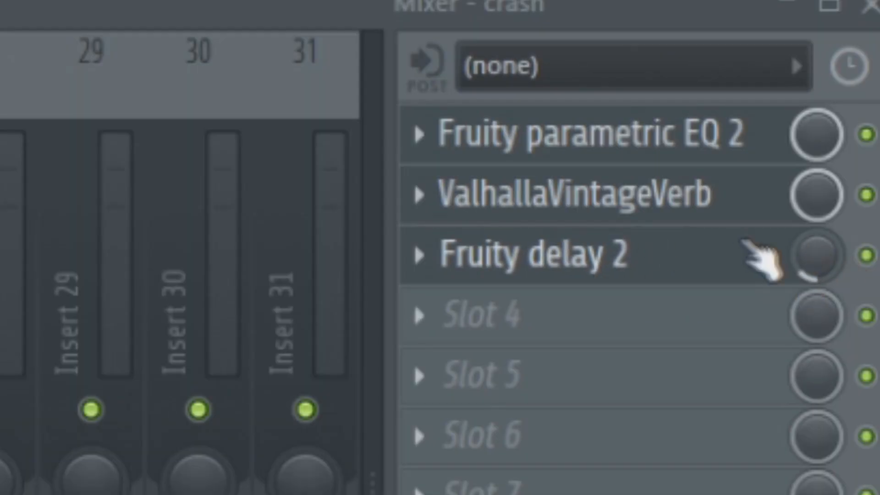
Inspect the guitar nba mixer track's effects: Fruity parametric EQ 2, ValhallaVintageVerb and Fruity Love Philter.
{"action": "left_click", "coordinate": [183, 289]}
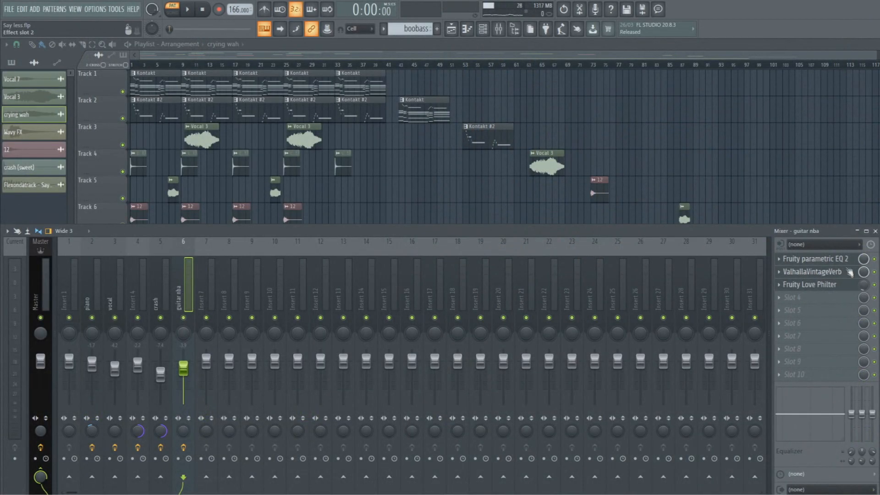
{"action": "left_click", "coordinate": [836, 259]}
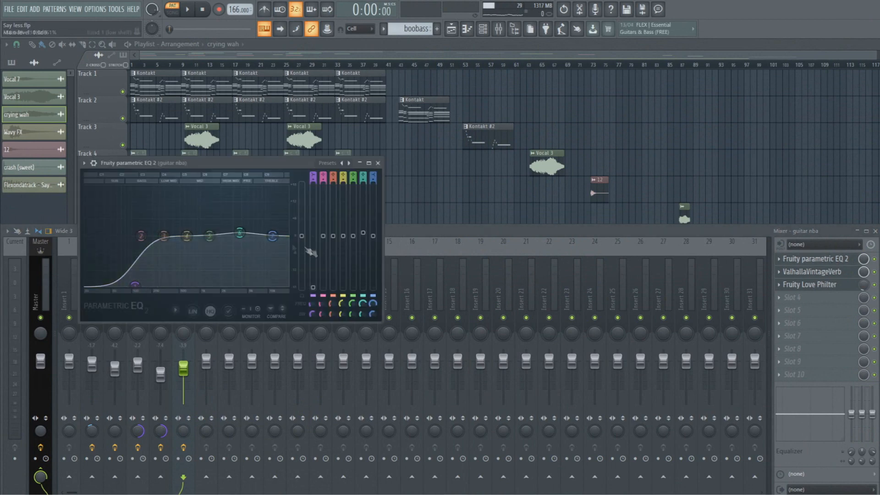
{"action": "left_click", "coordinate": [841, 274]}
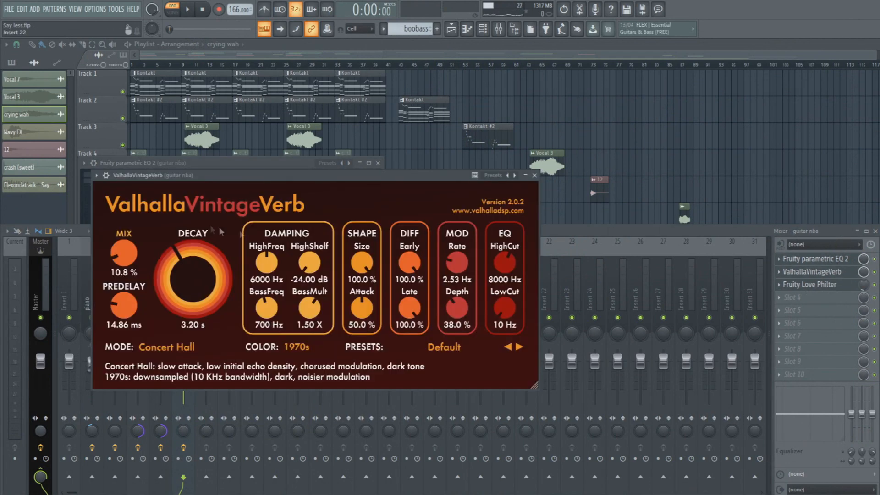
{"action": "left_click", "coordinate": [832, 286]}
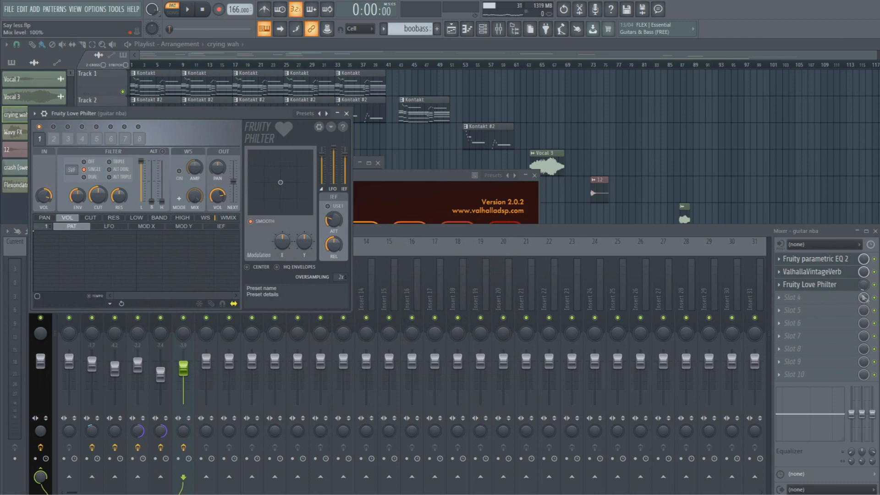